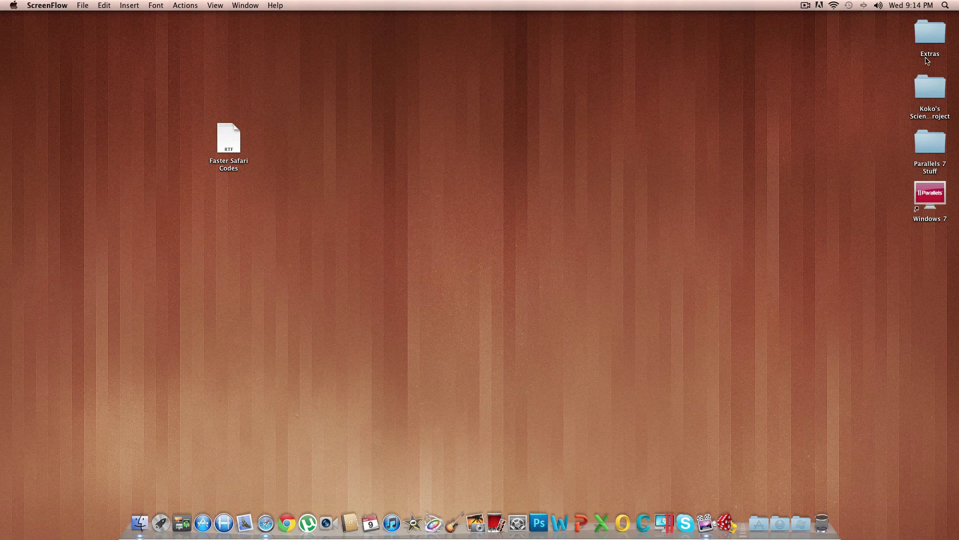
Step: Launch Terminal through a Spotlight search after browsing the Applications and Utilities folders
left_click(761, 522)
scroll(779, 450, "down", 6)
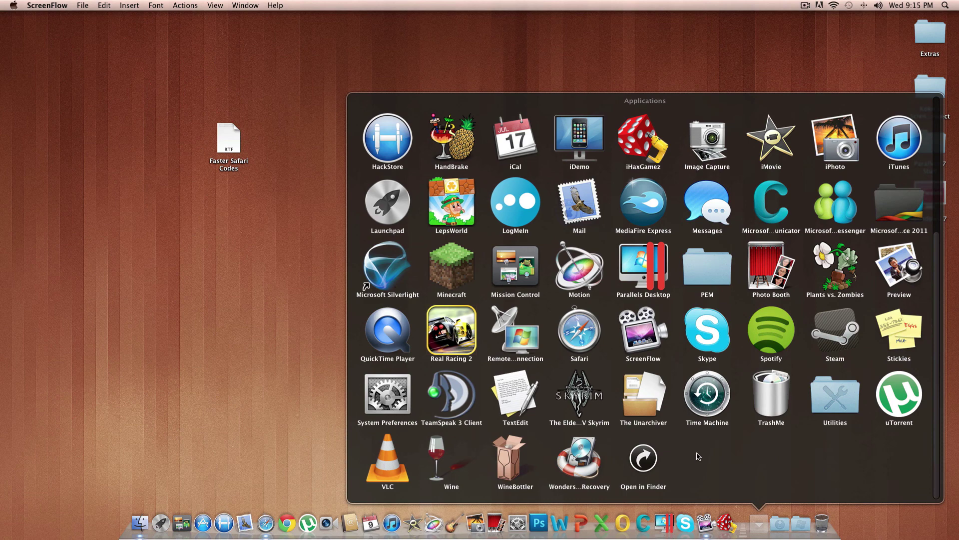
scroll(700, 456, "up", 4)
scroll(699, 456, "up", 4)
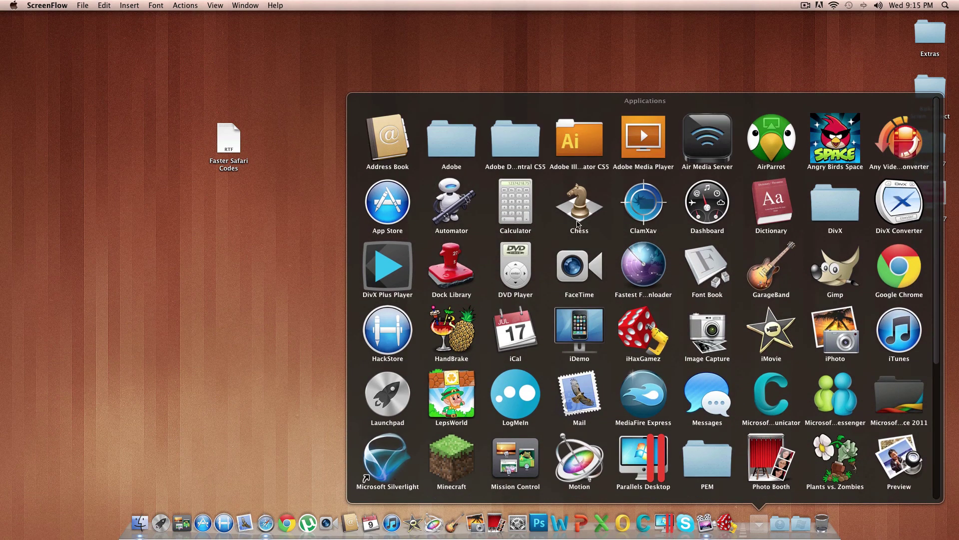
scroll(691, 275, "down", 5)
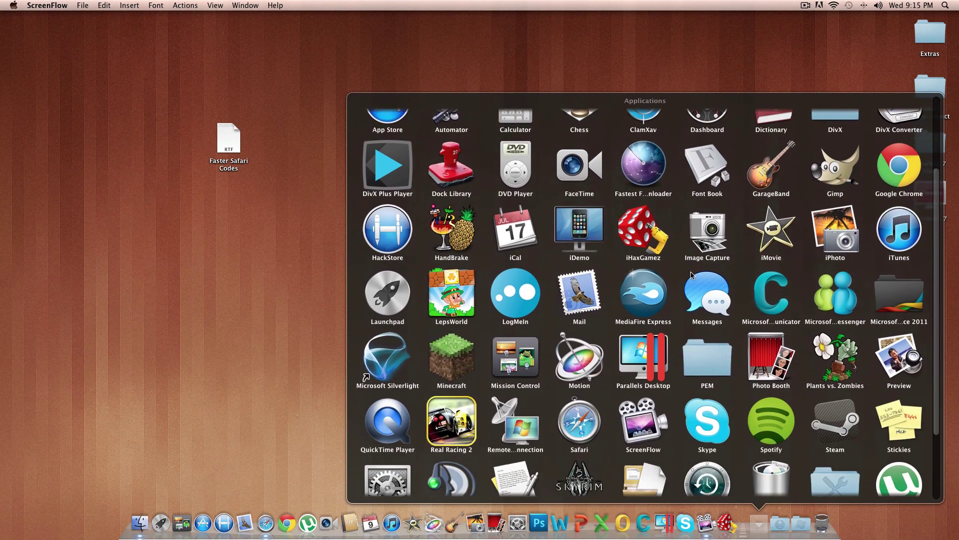
scroll(692, 276, "down", 2)
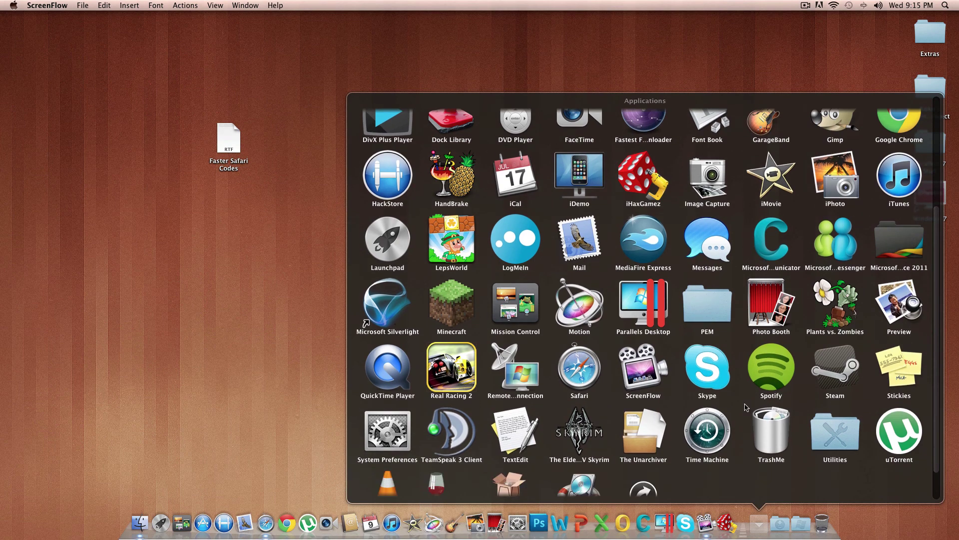
scroll(726, 445, "down", 3)
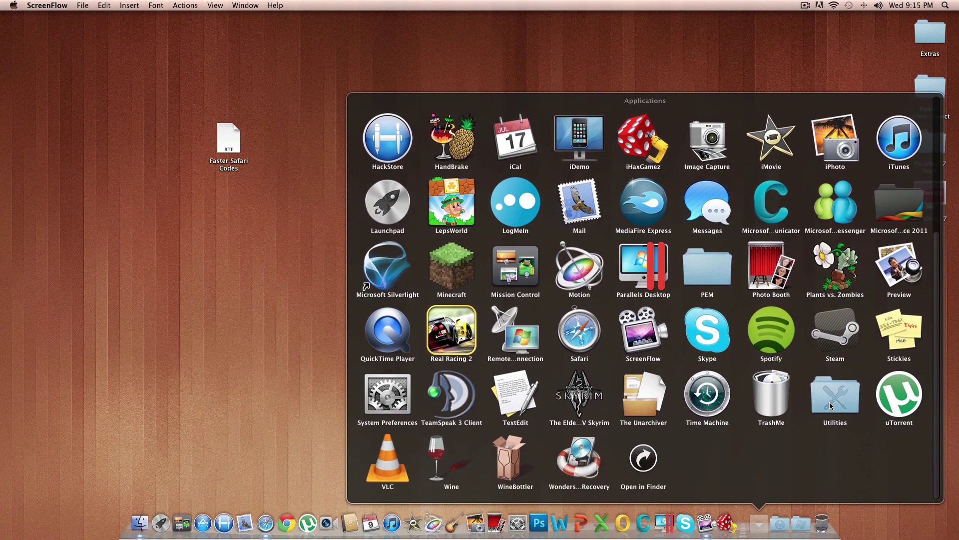
left_click(846, 401)
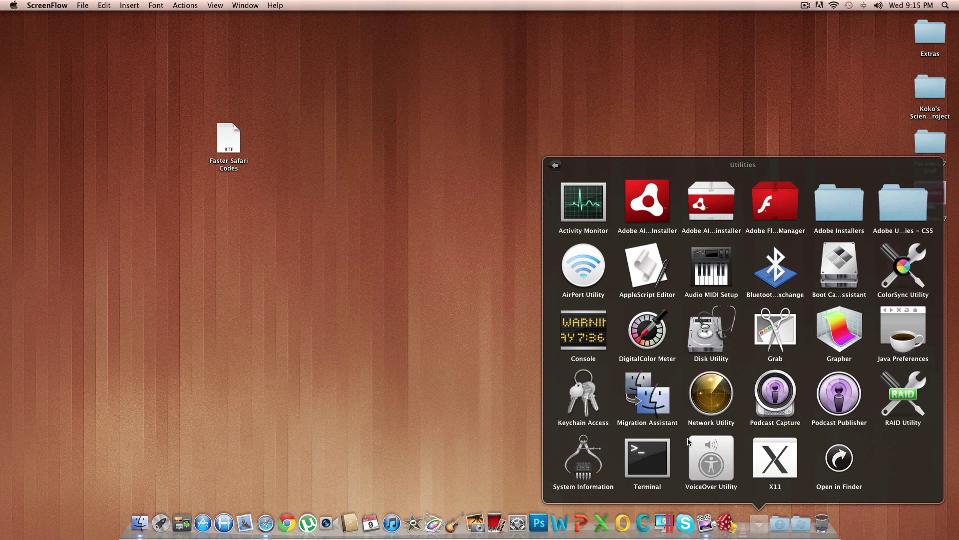
left_click(500, 389)
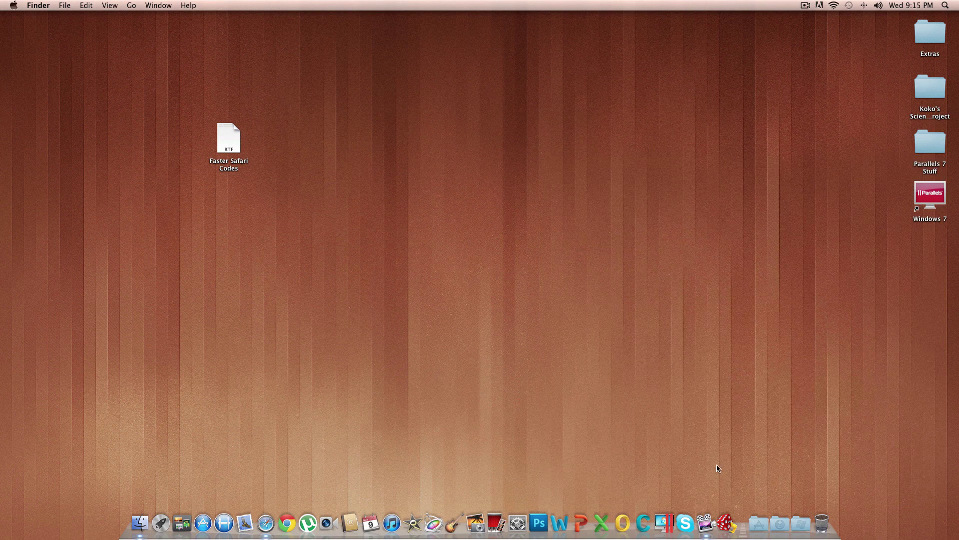
left_click(944, 5)
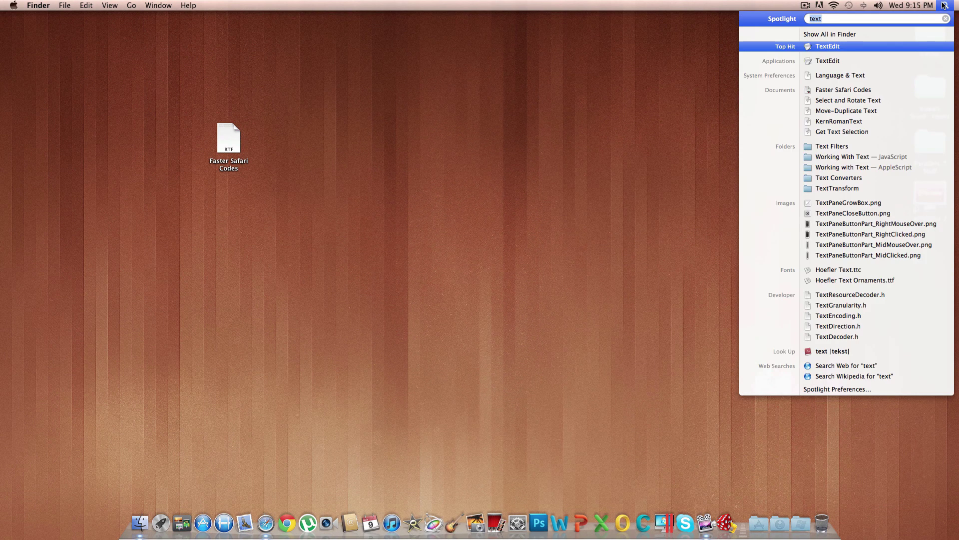
type("ter")
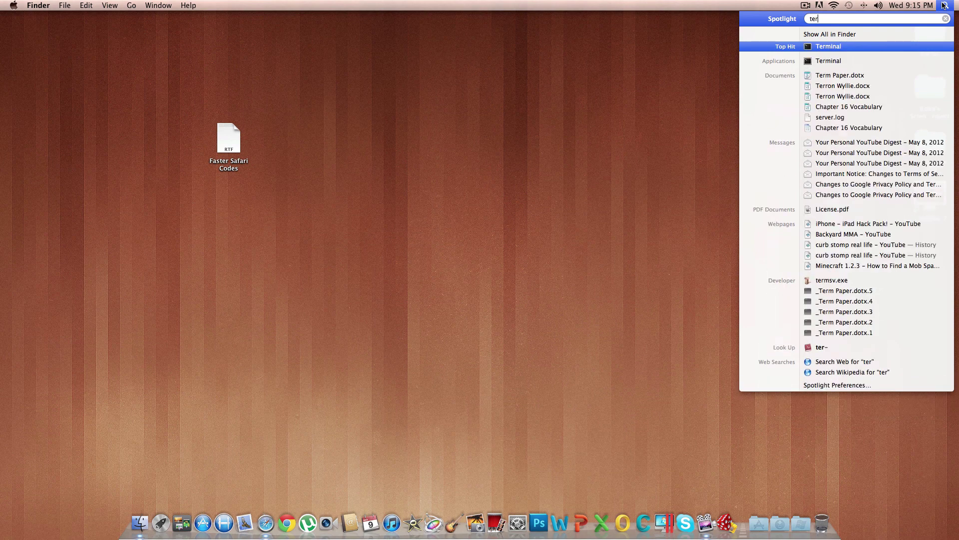
key("Return")
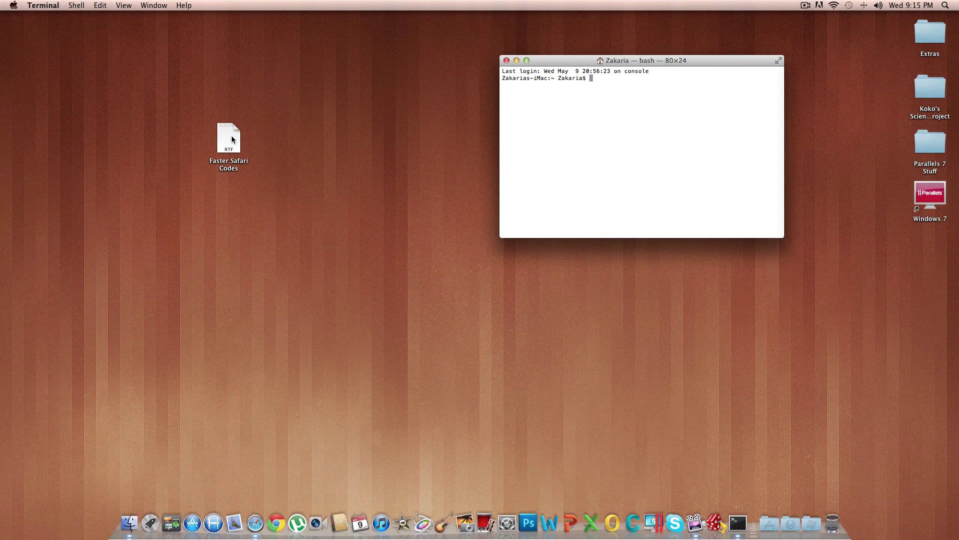
Step: Open Faster Safari Codes.rtf and copy its first defaults write command
double_click(230, 139)
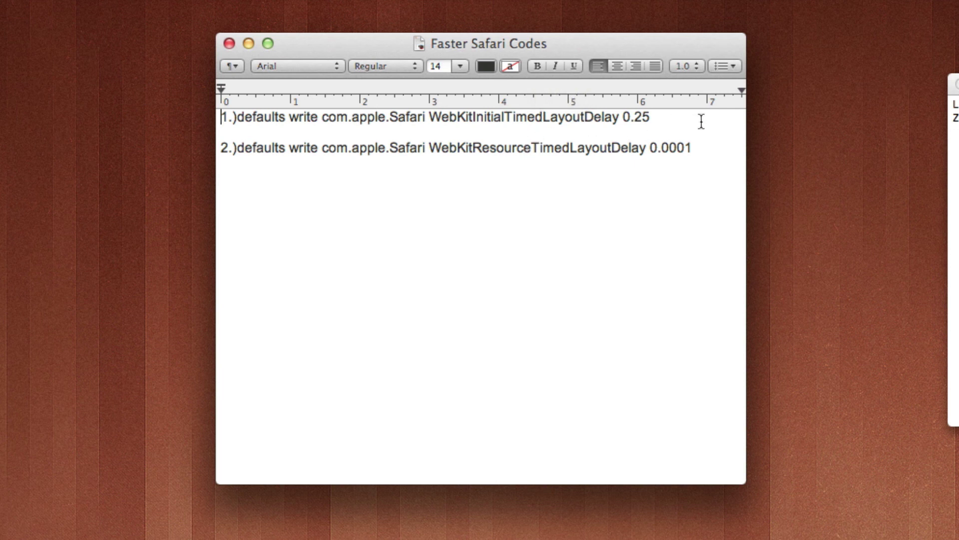
left_click_drag(652, 118, 223, 117)
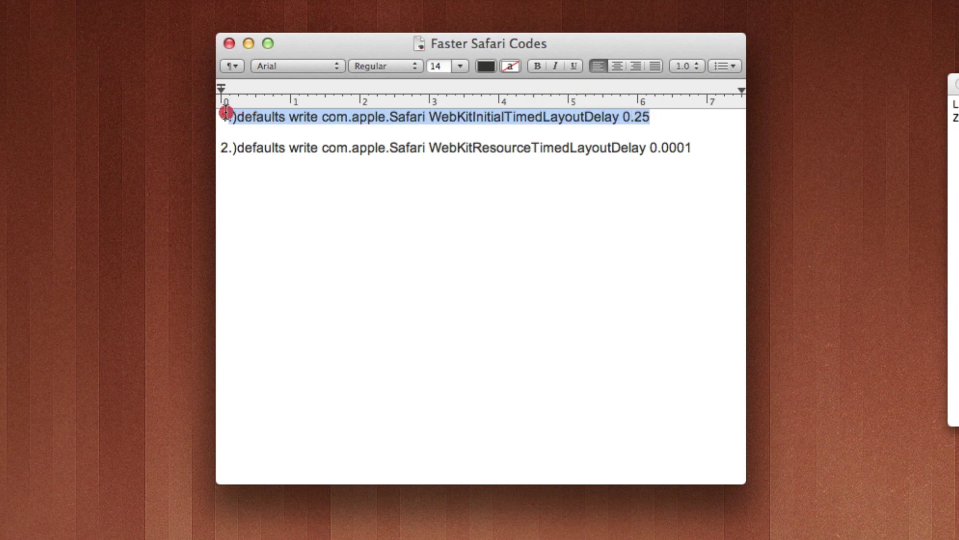
left_click(533, 120)
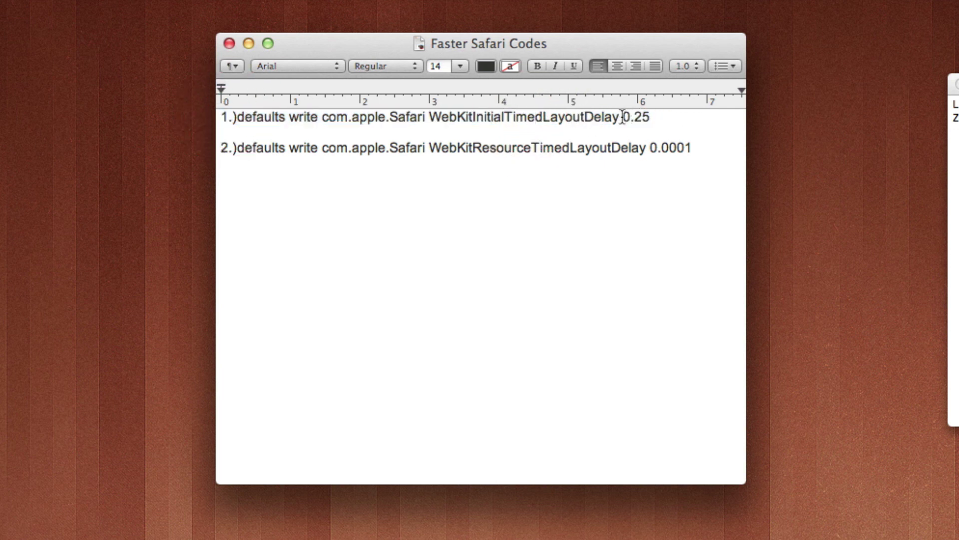
mouse_move(625, 117)
left_mouse_down()
mouse_move(654, 117)
mouse_move(237, 118)
left_mouse_up()
left_click(652, 117)
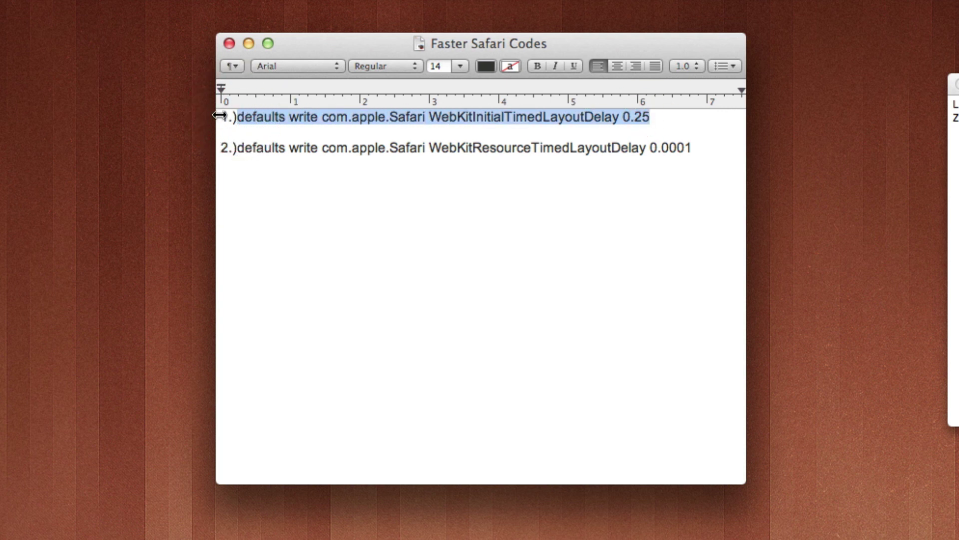
right_click(389, 113)
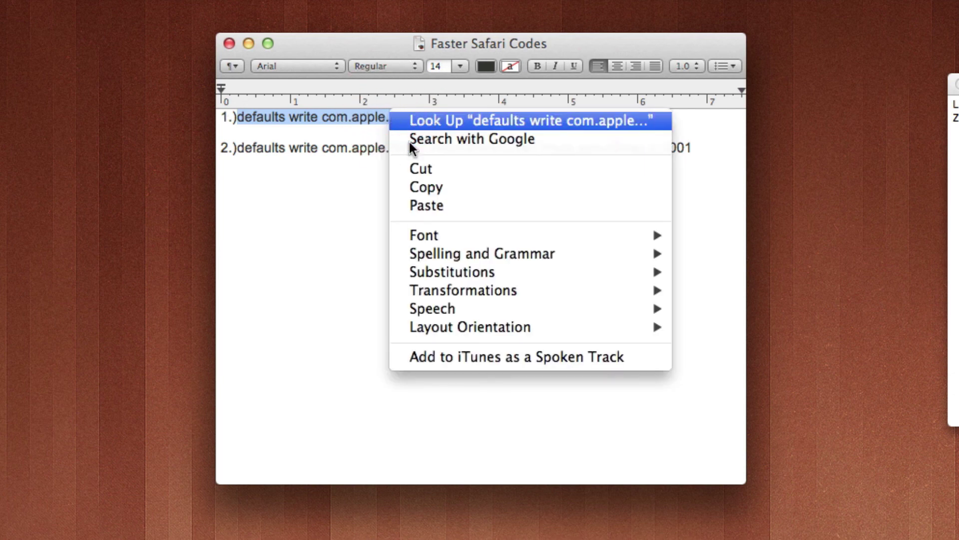
left_click(426, 184)
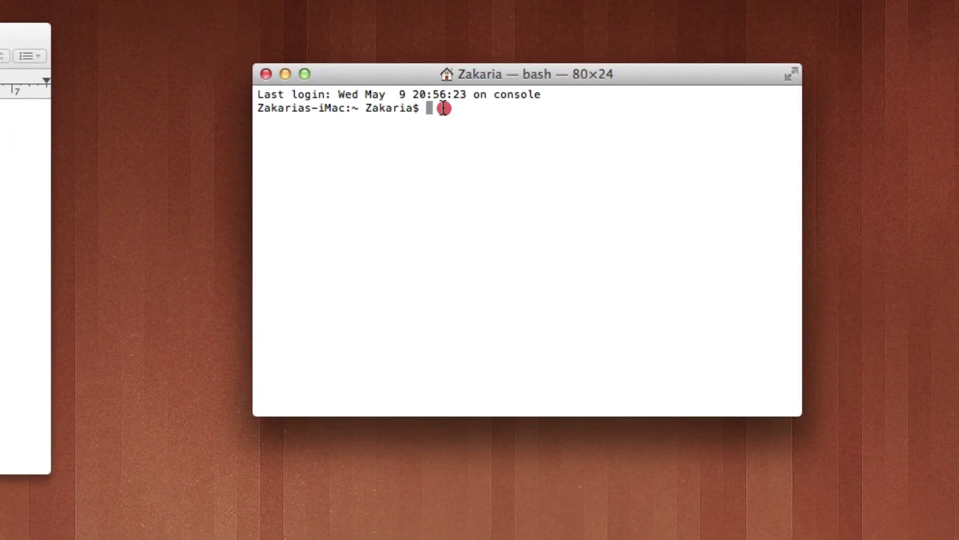
Step: Paste and run the WebKitInitialTimedLayoutDelay 0.25 defaults command in Terminal
right_click(442, 109)
key("Escape")
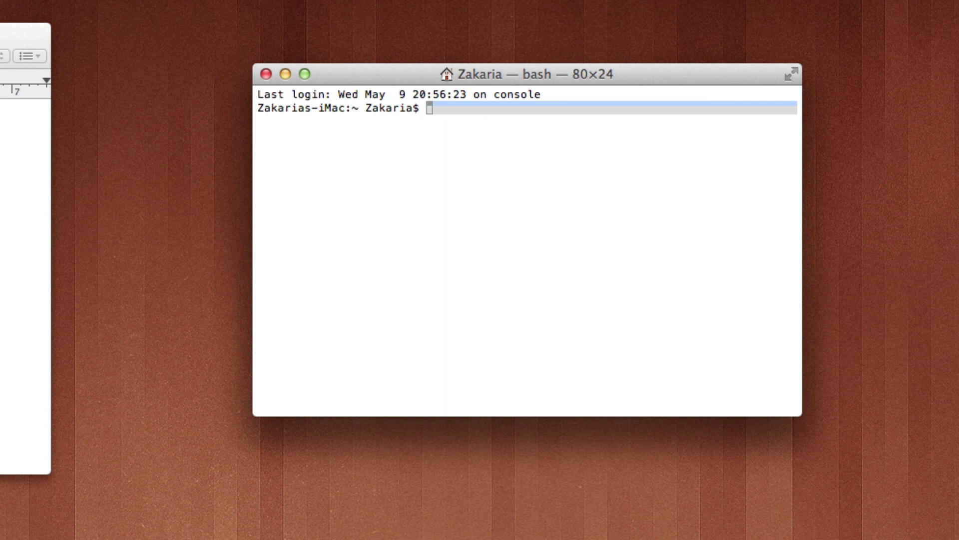
left_click(510, 141)
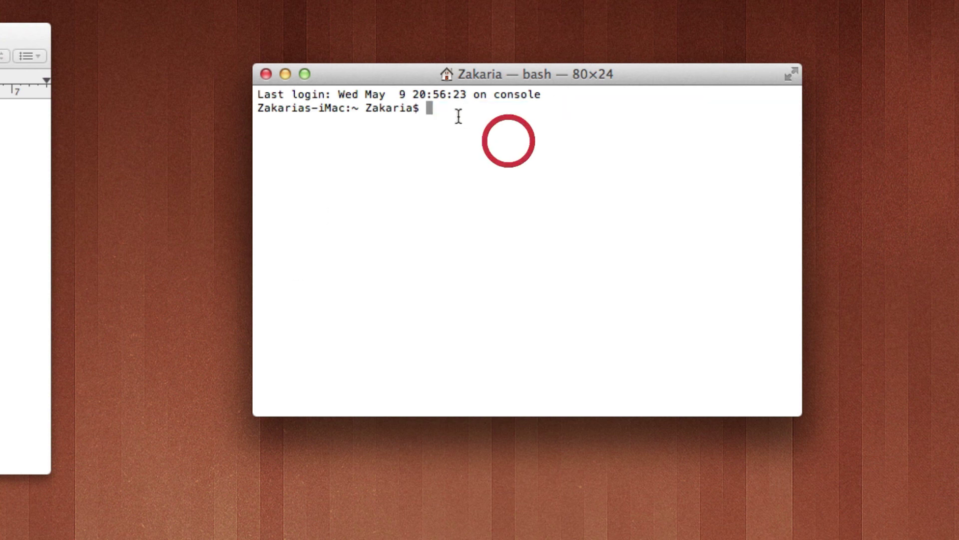
right_click(442, 108)
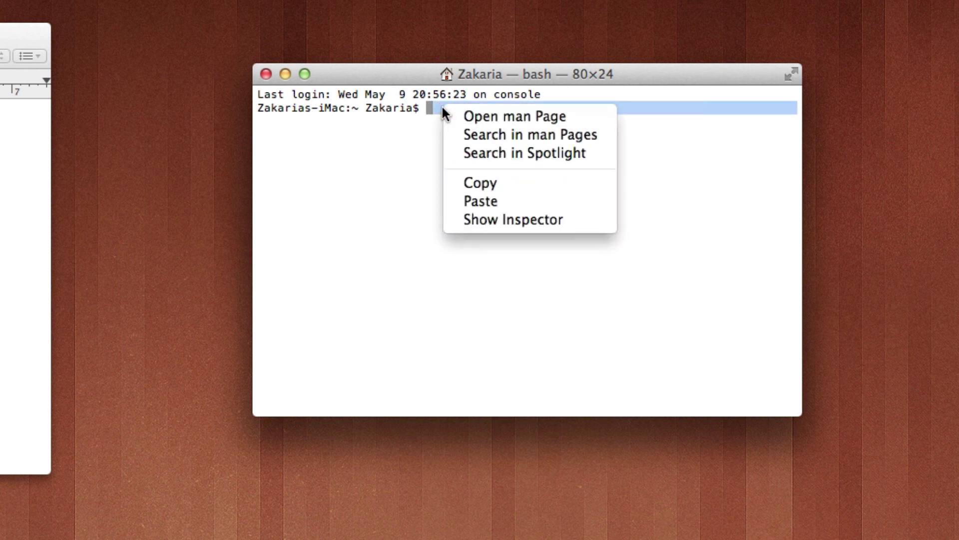
left_click(480, 202)
key("Return")
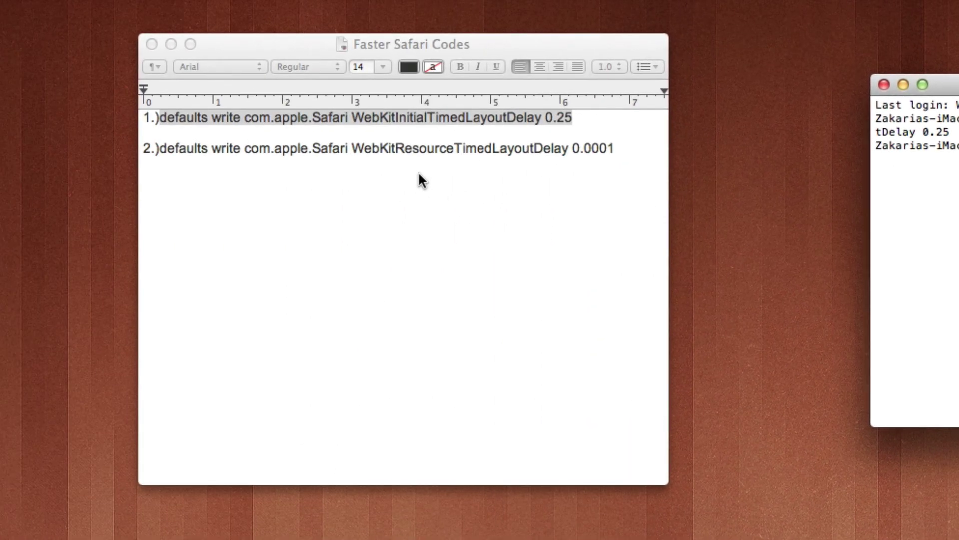
Step: Copy the second defaults command line from the TextEdit note
left_click(442, 148)
left_click_drag(616, 148, 159, 148)
right_click(178, 148)
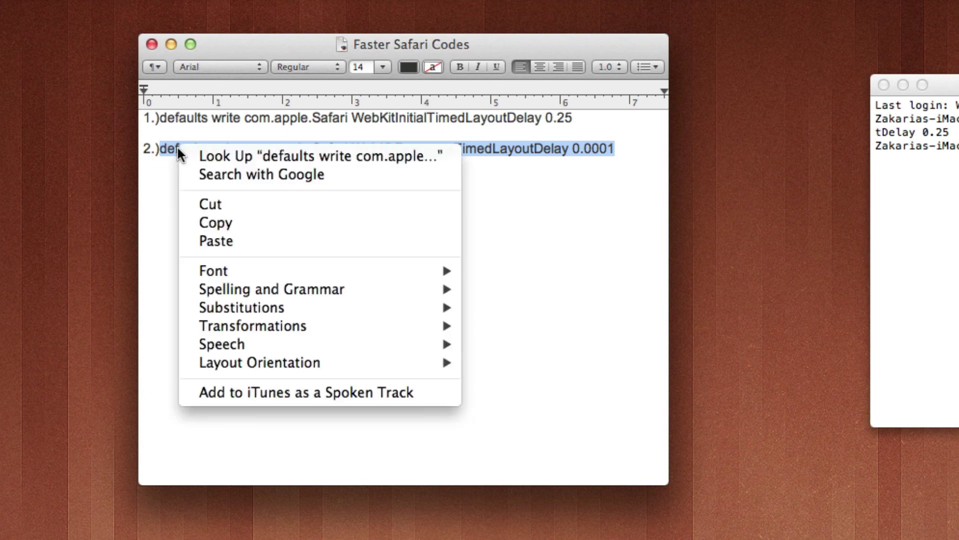
left_click(216, 222)
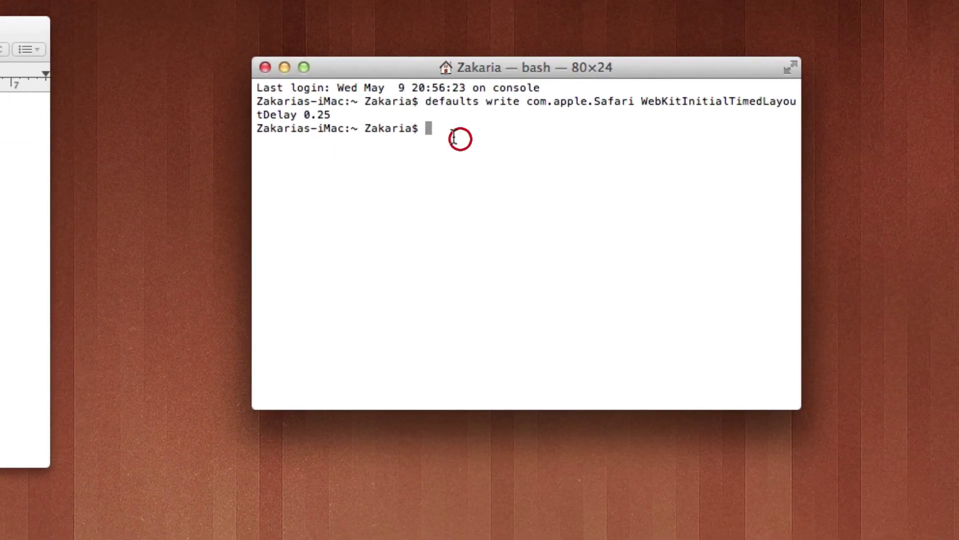
Step: Paste and run the WebKitResourceTimedLayoutDelay 0.0001 command in Terminal
right_click(454, 134)
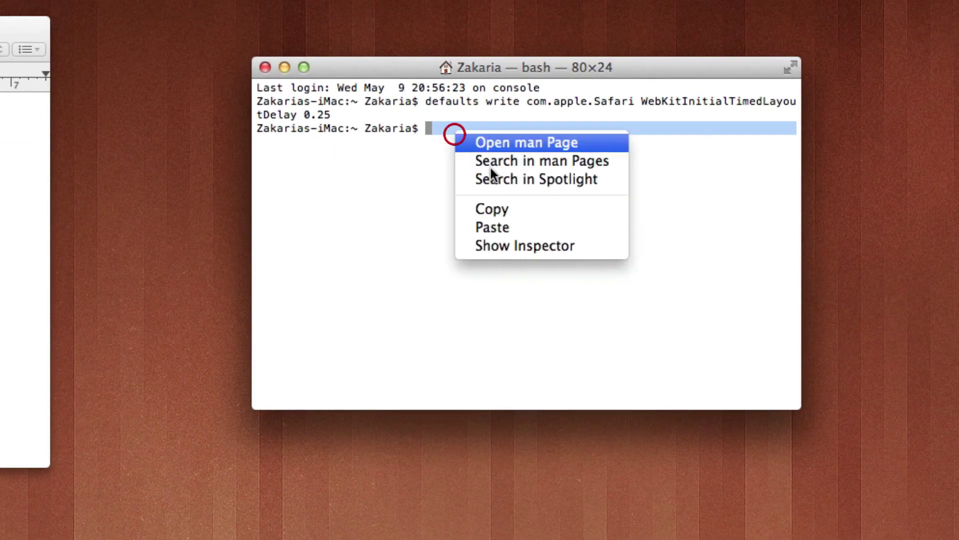
left_click(492, 227)
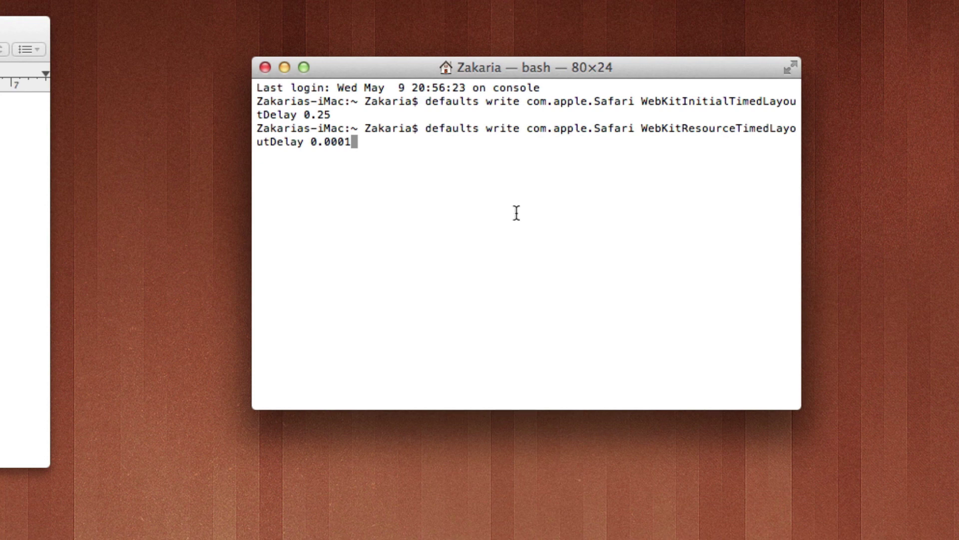
key("Return")
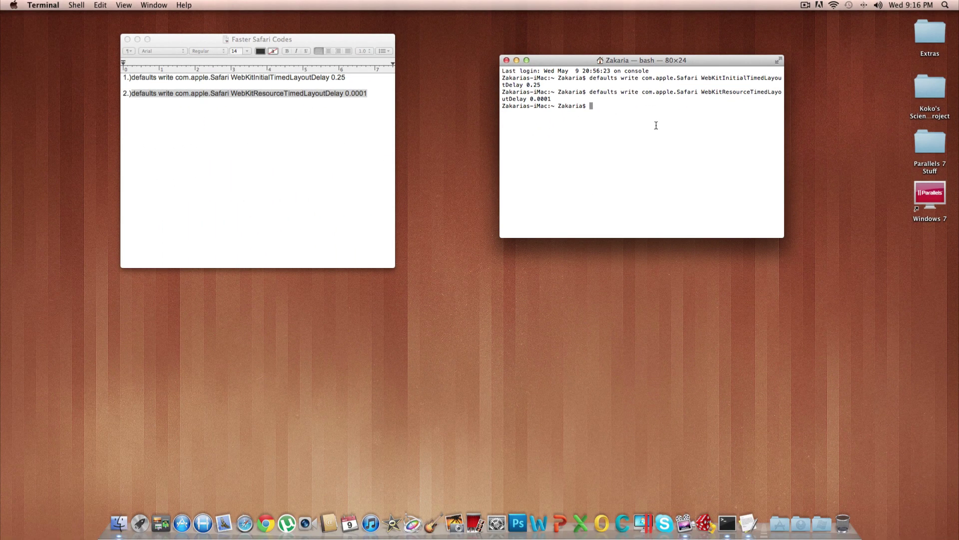
Step: Close the Terminal window and the Faster Safari Codes note
left_click(507, 60)
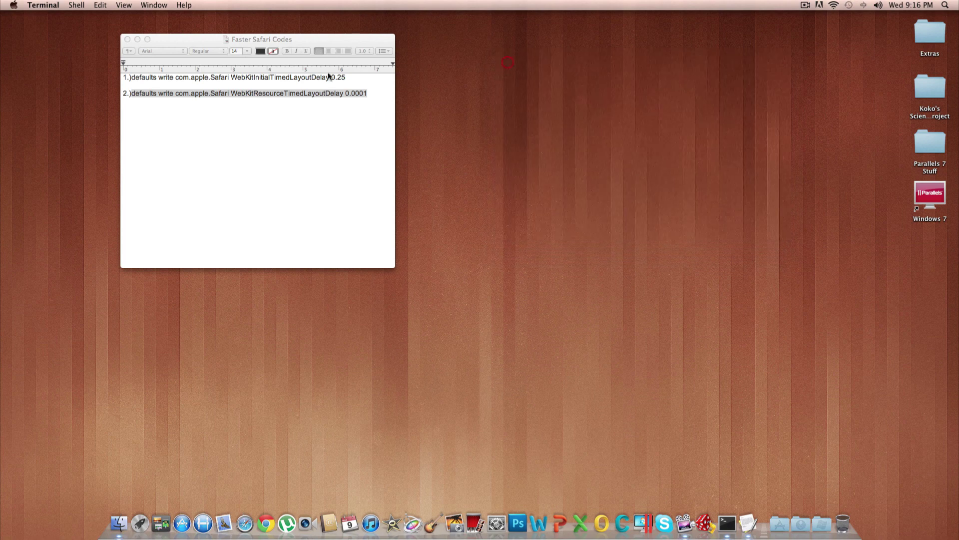
left_click(127, 40)
left_click(218, 306)
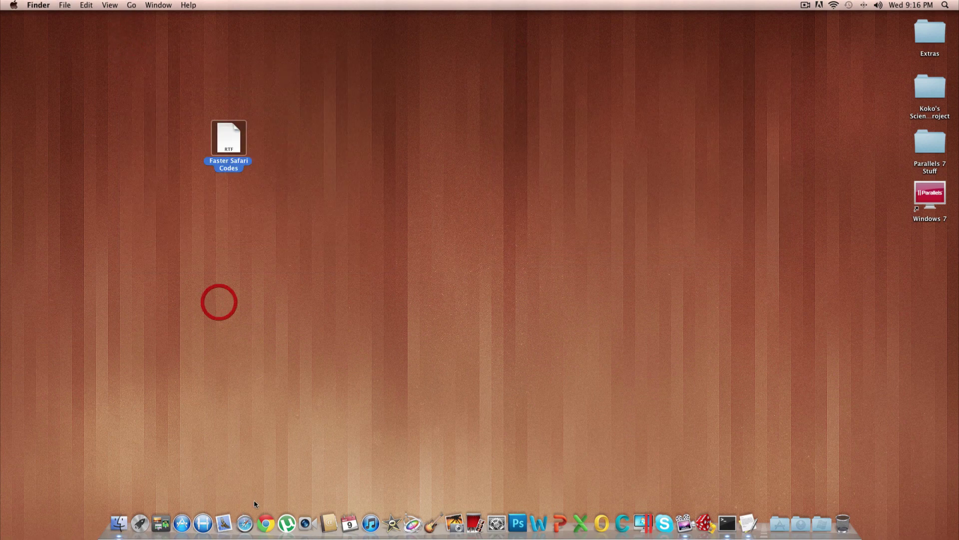
Step: Open Safari and load YouTube, Facebook and the Apple website in turn
left_click(252, 520)
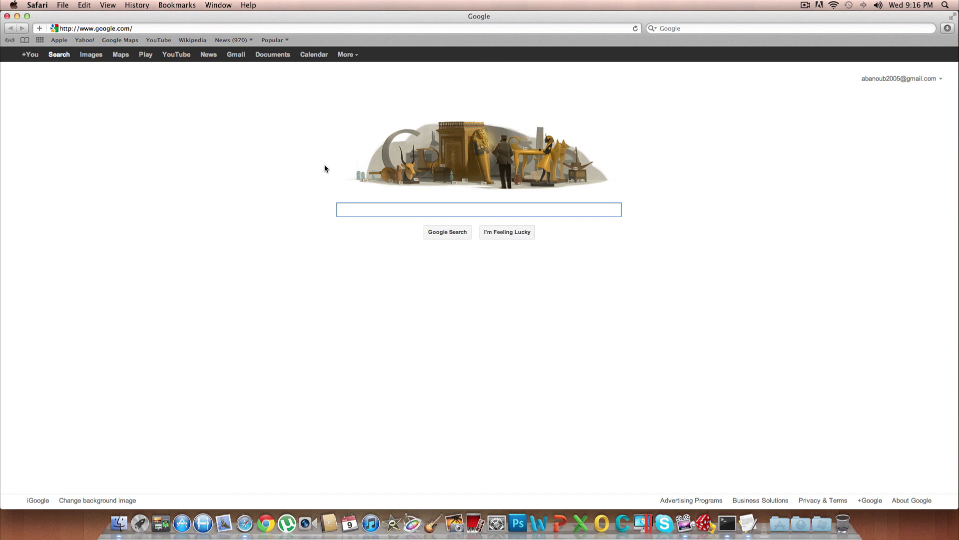
left_click(157, 40)
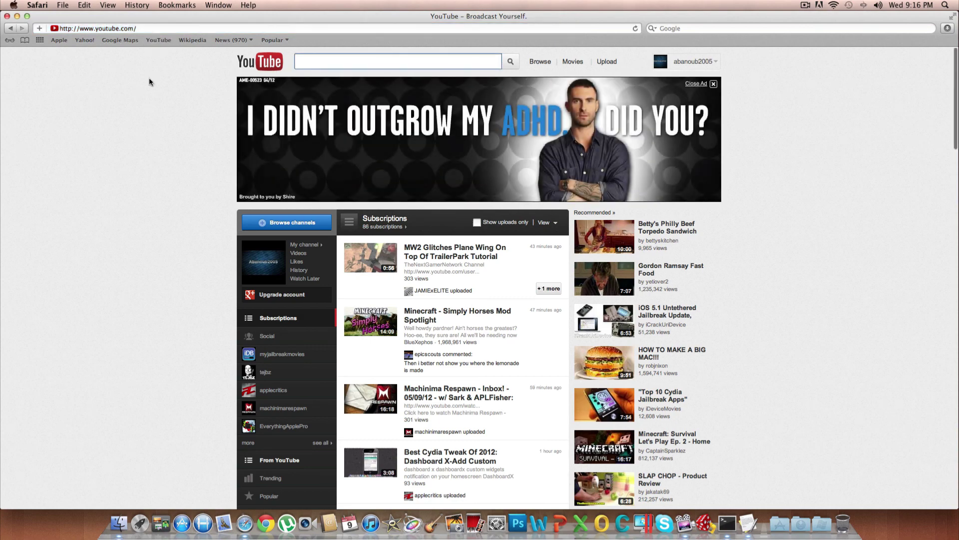
left_click(147, 28)
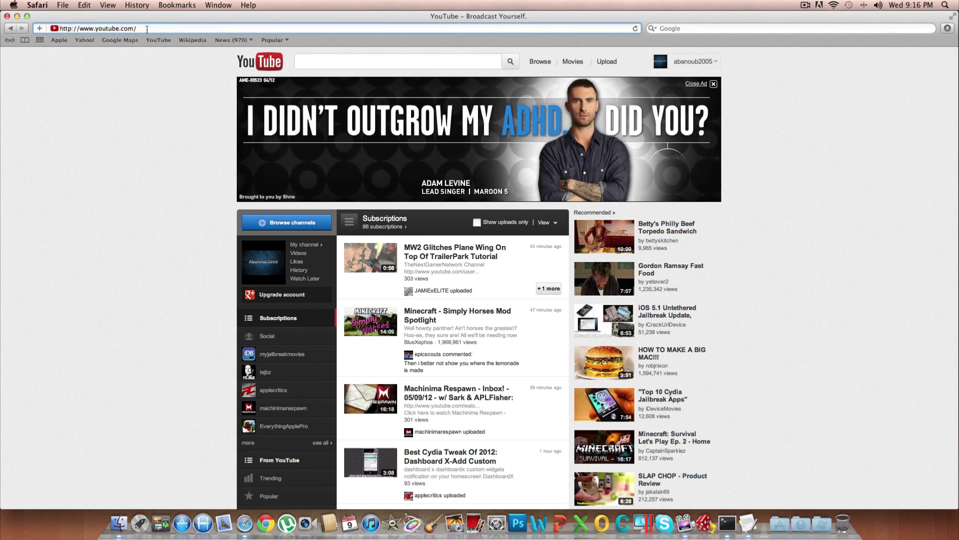
type("facebook")
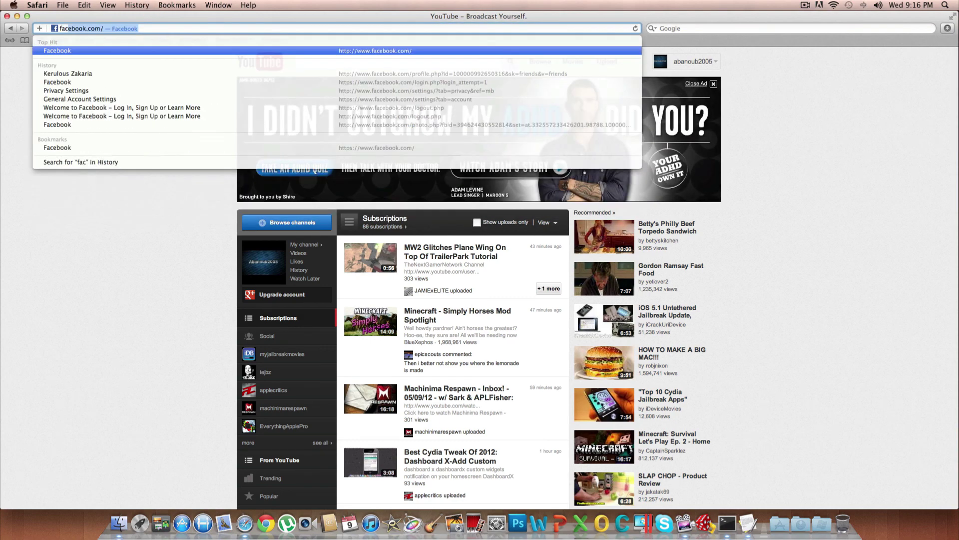
key("Return")
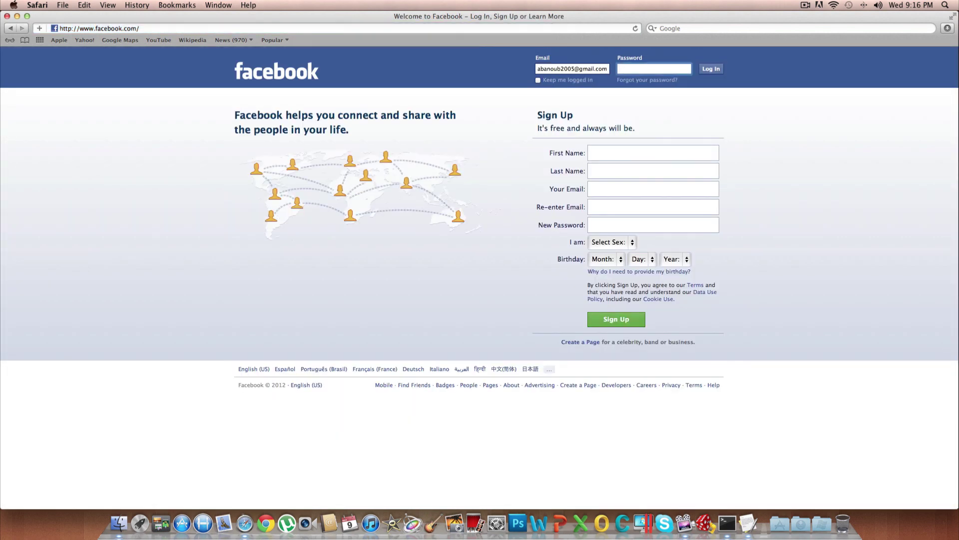
left_click(133, 29)
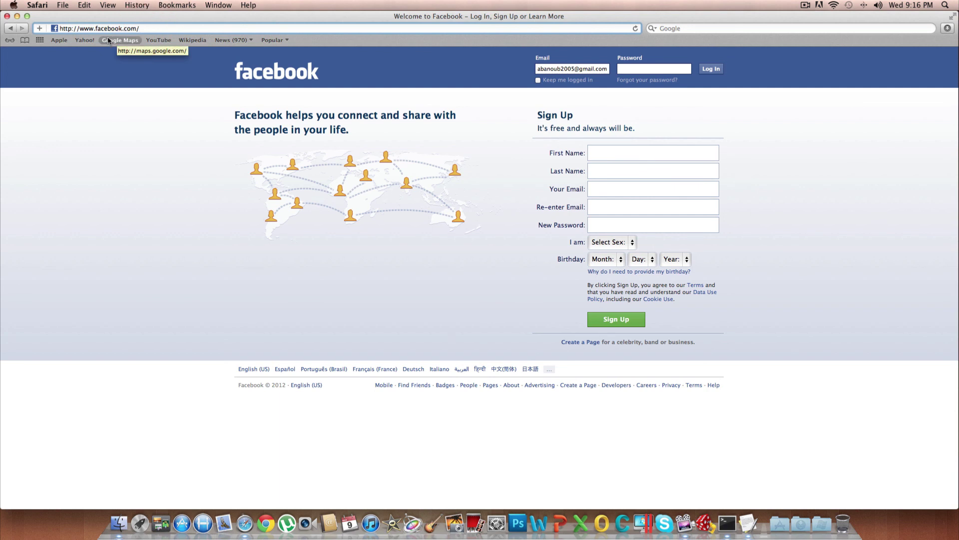